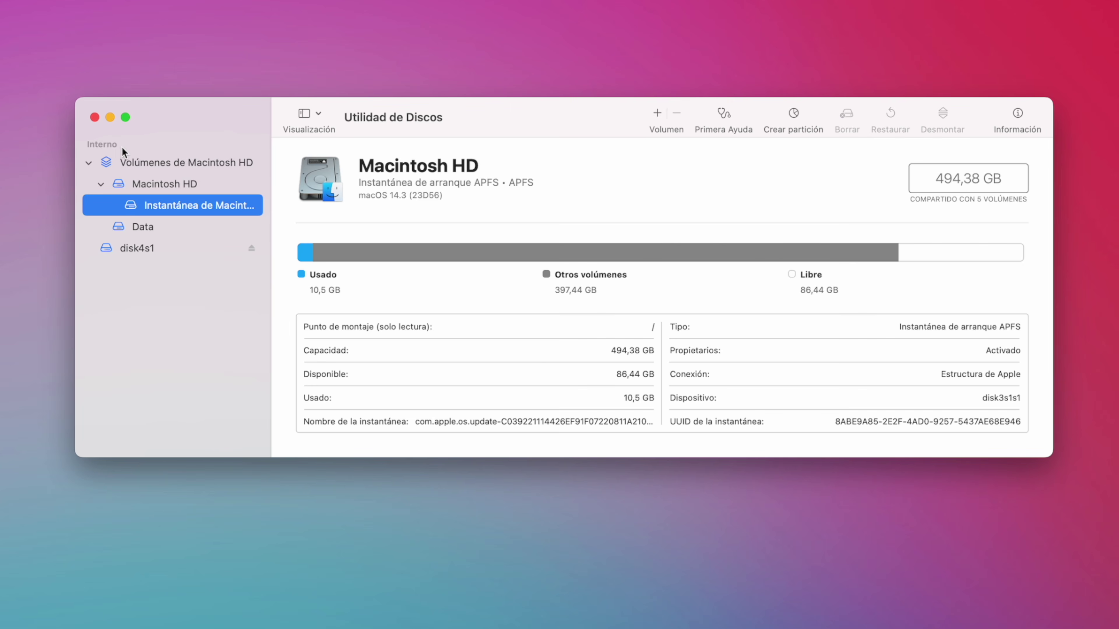
# Step: Review the details of the Macintosh HD volume group, its Macintosh HD and Data volumes, and the disk4s1 card
pyautogui.click(126, 165)
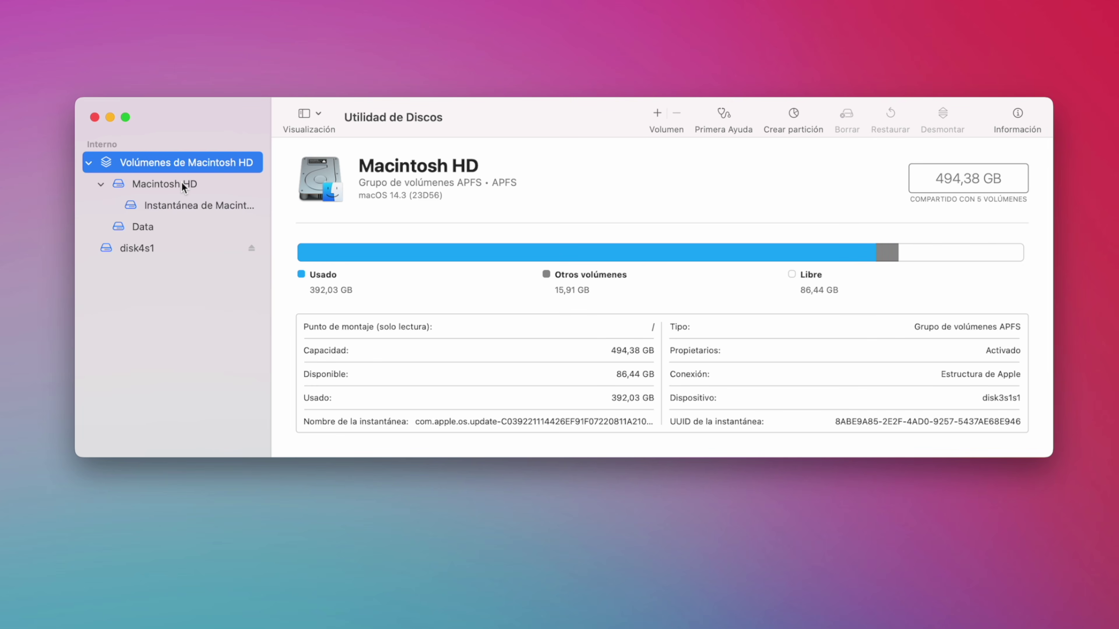
pyautogui.click(157, 250)
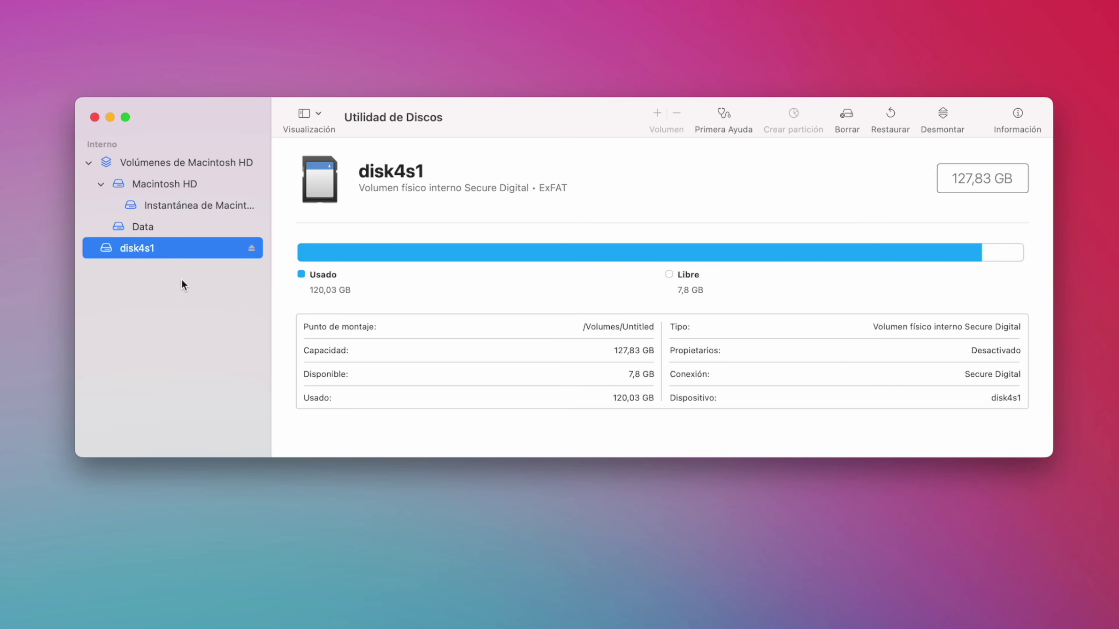
pyautogui.click(186, 162)
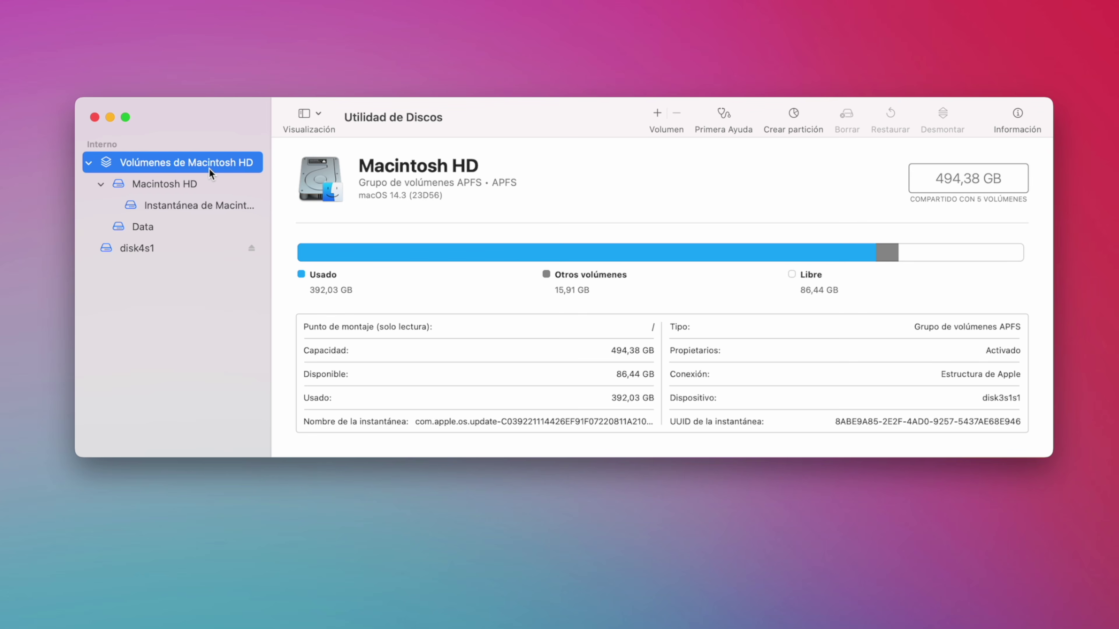
pyautogui.click(175, 186)
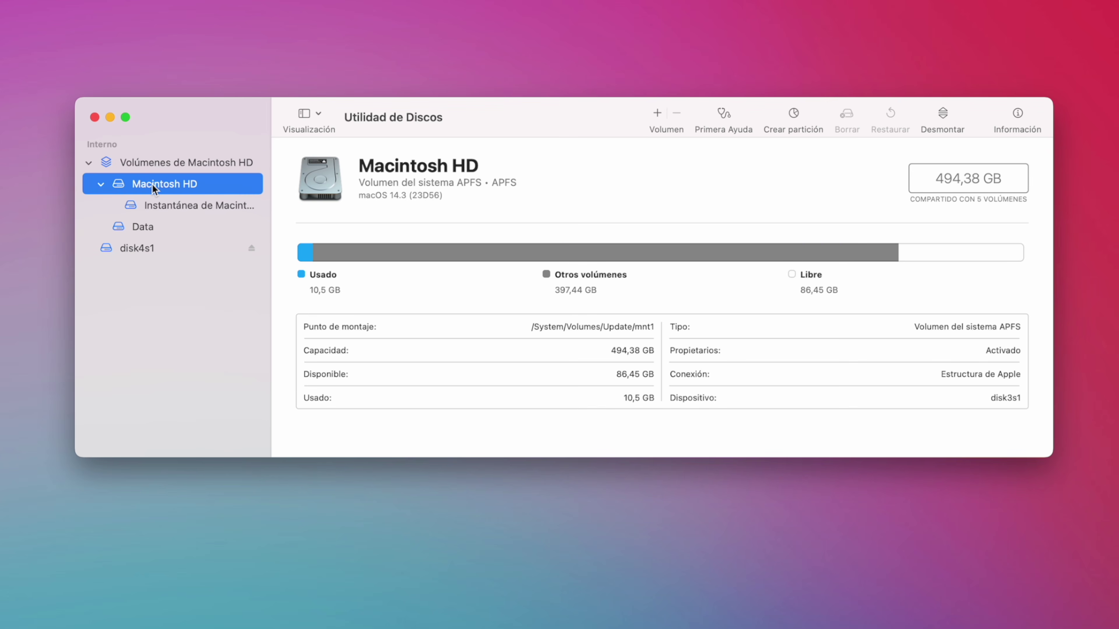
pyautogui.click(154, 228)
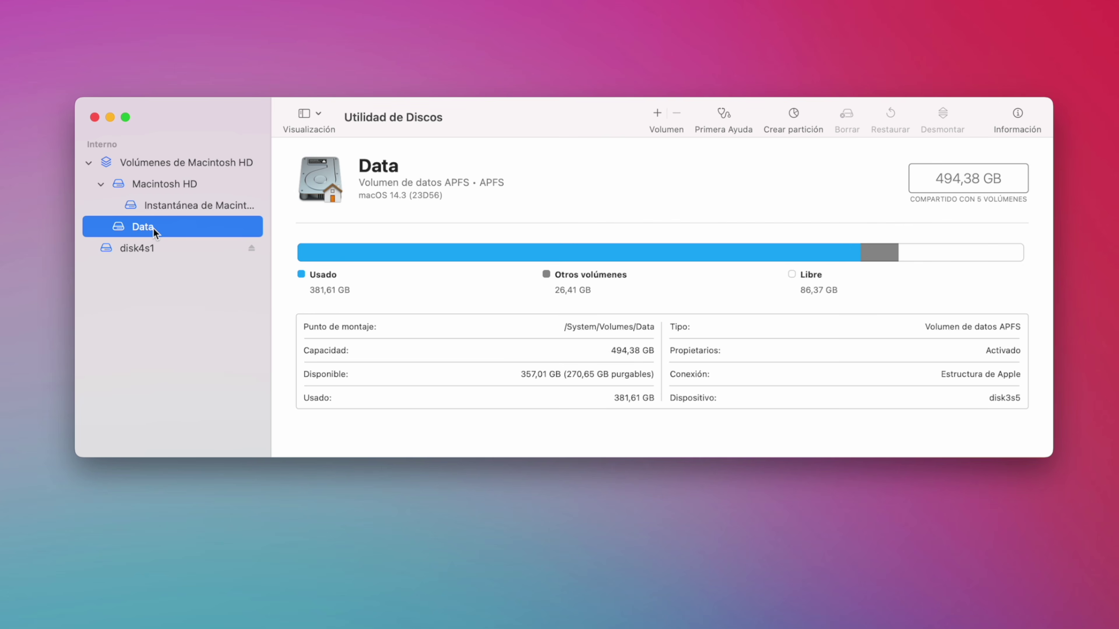
pyautogui.click(142, 185)
pyautogui.click(142, 230)
# Step: Open the erase settings for the disk4s1 SD card and check the format choice
pyautogui.click(159, 250)
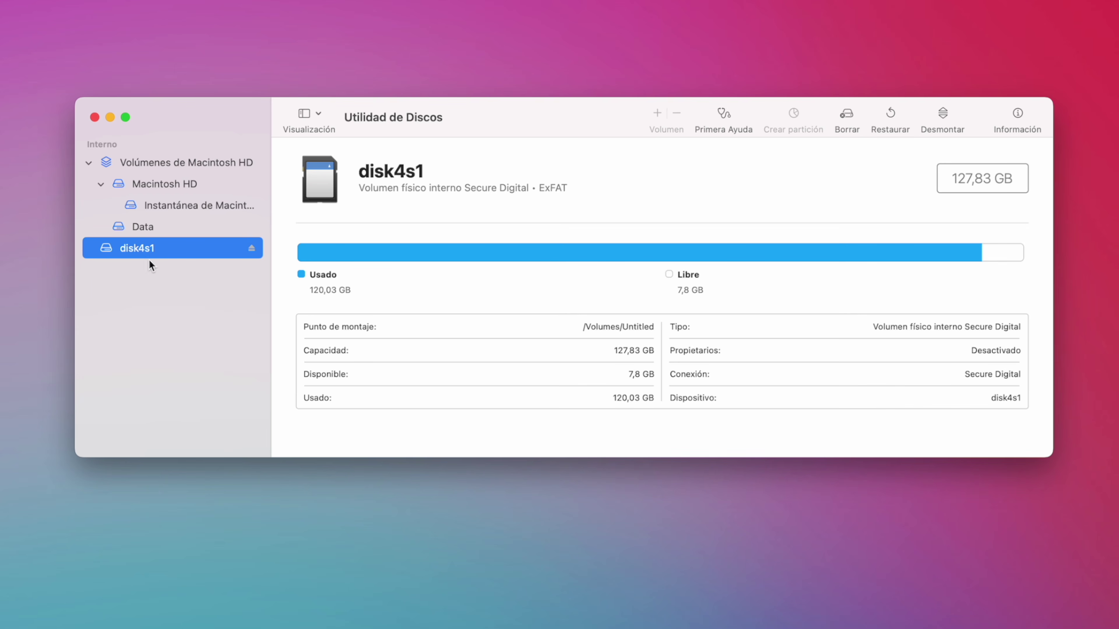
pyautogui.click(848, 114)
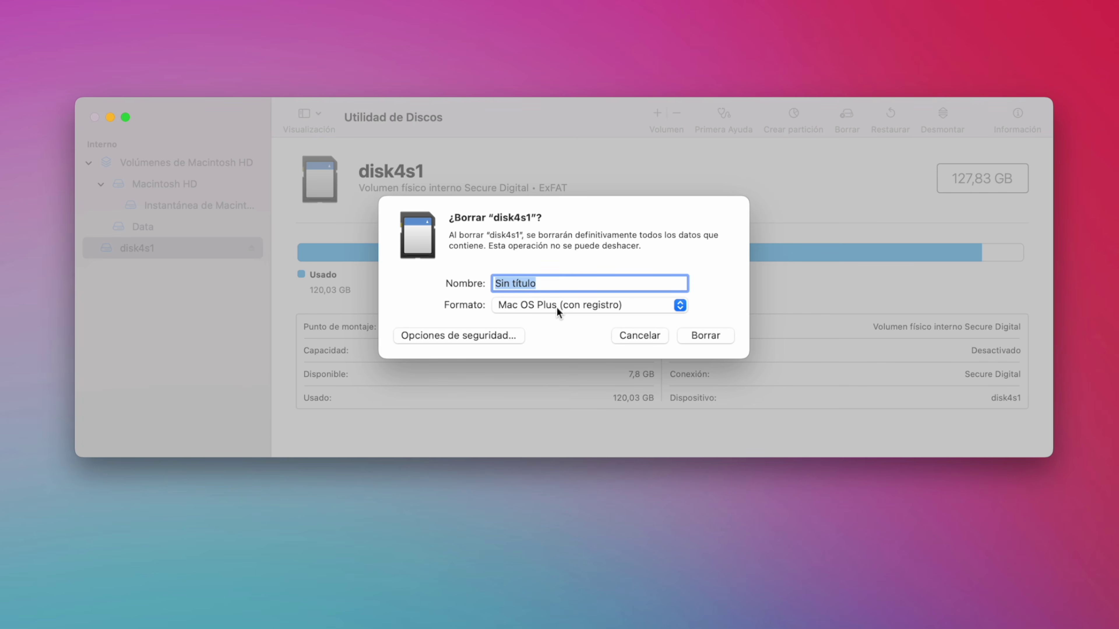
pyautogui.click(556, 306)
pyautogui.click(557, 308)
# Step: Examine every security level for the erase, from fastest to most secure, and accept the fastest one
pyautogui.click(434, 337)
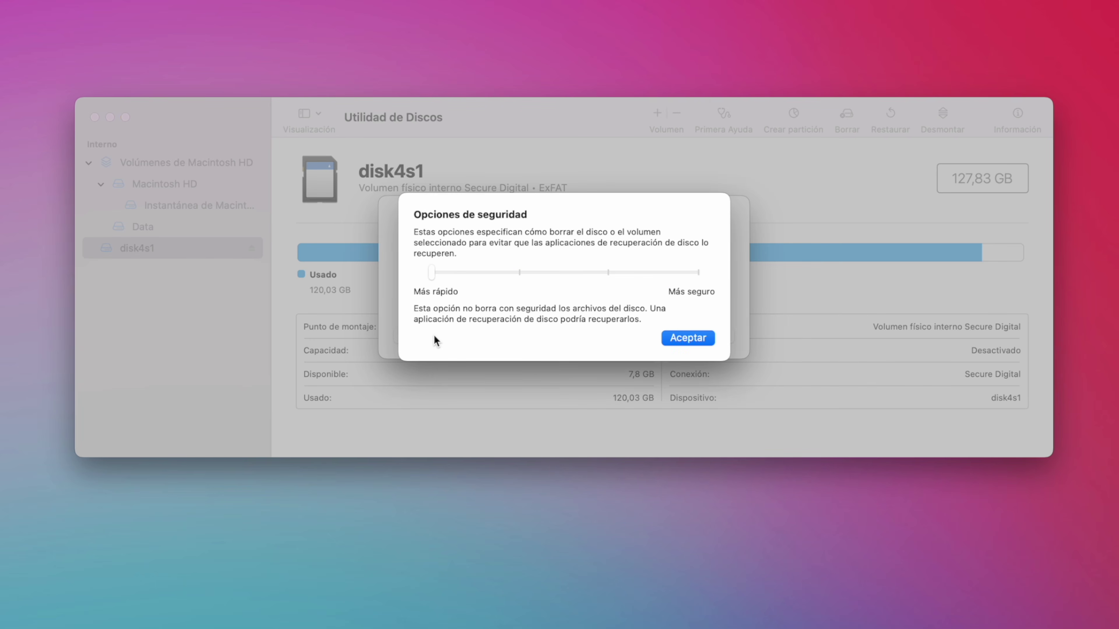
pyautogui.click(512, 270)
pyautogui.click(607, 261)
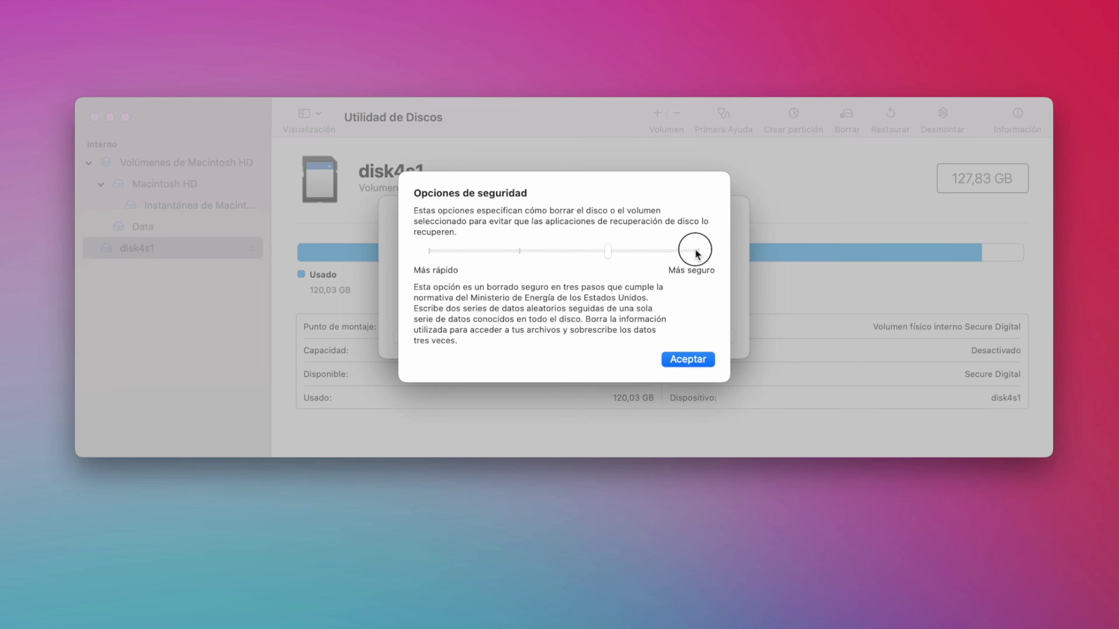
pyautogui.click(696, 252)
pyautogui.click(432, 270)
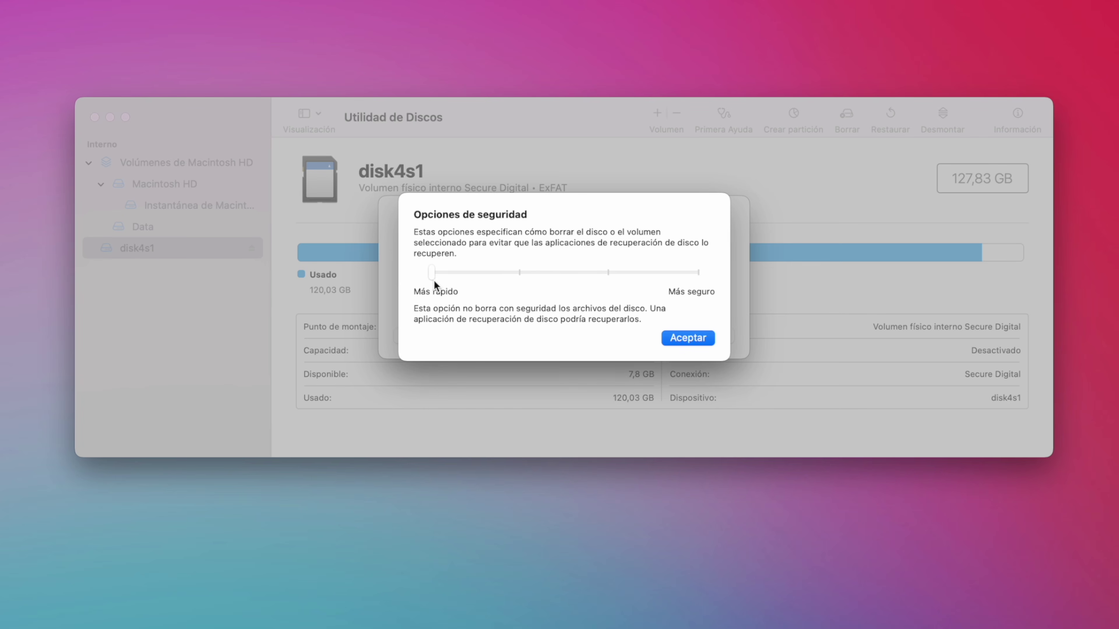
pyautogui.click(525, 272)
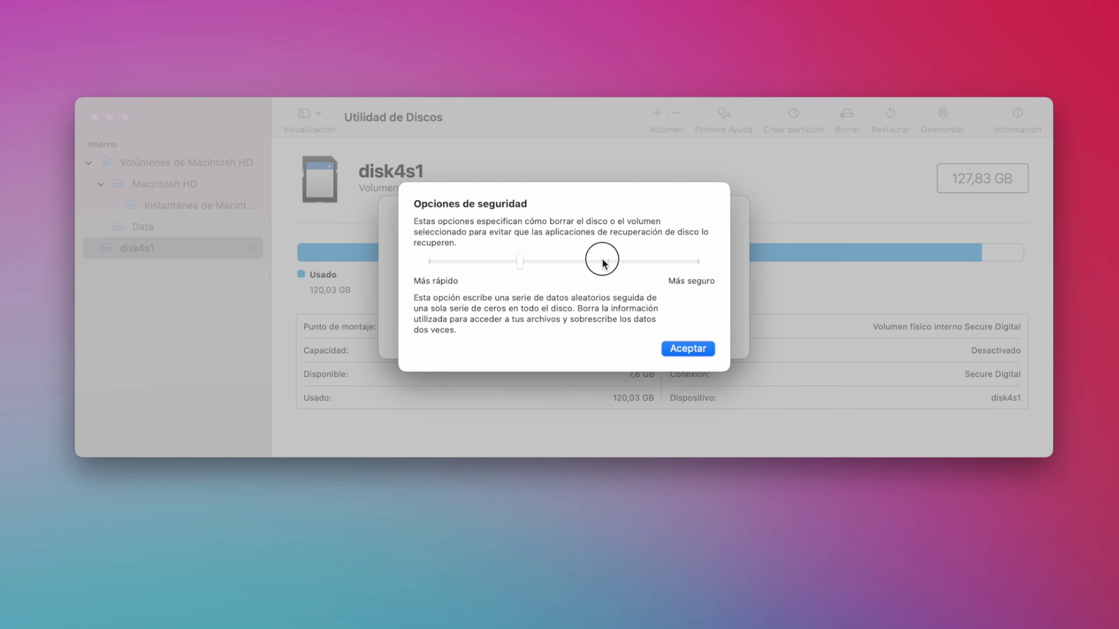
pyautogui.click(603, 263)
pyautogui.click(701, 252)
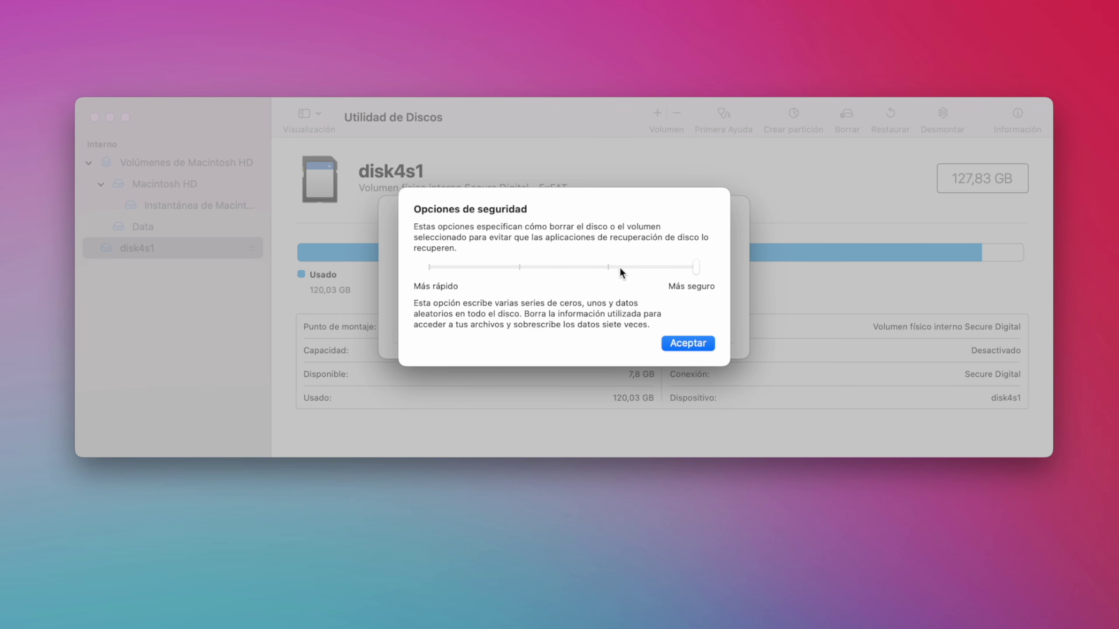
pyautogui.click(610, 266)
pyautogui.click(520, 254)
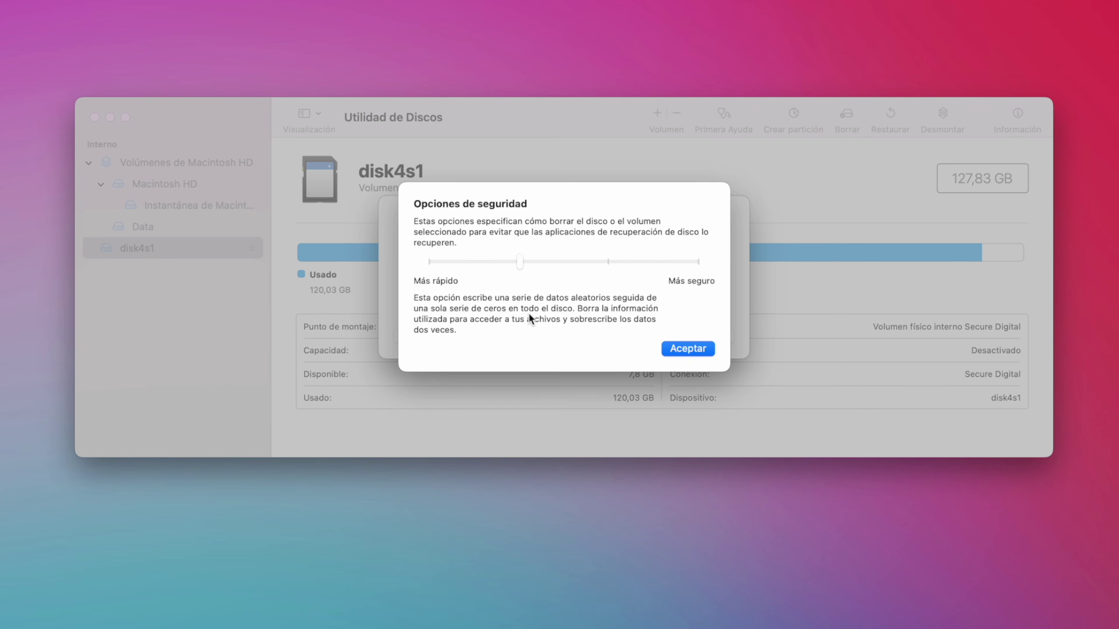
pyautogui.click(433, 262)
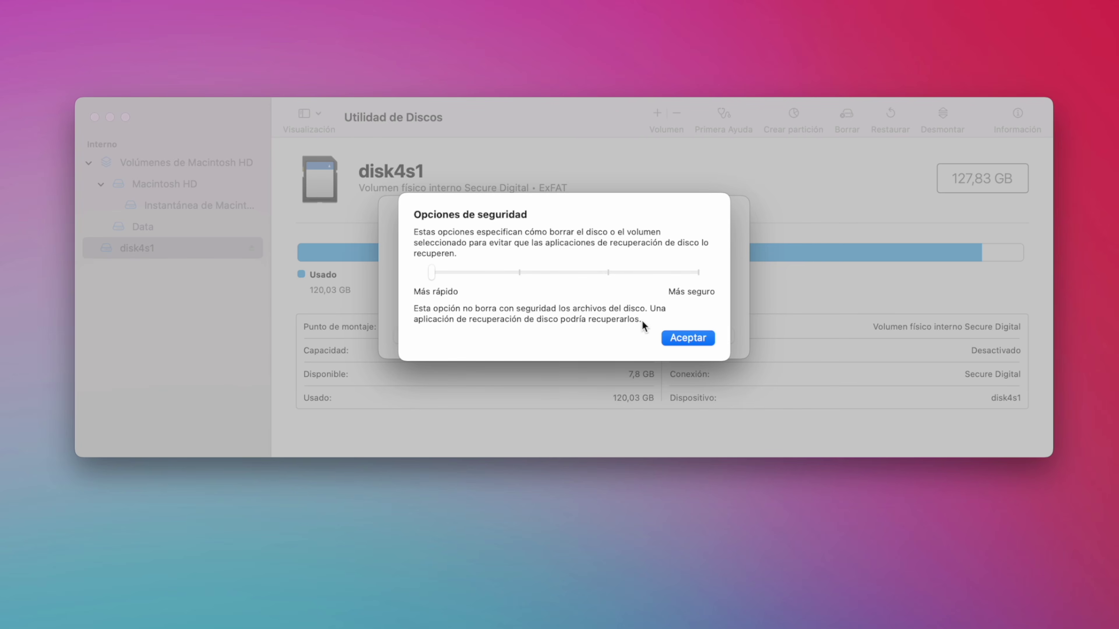
pyautogui.click(522, 276)
pyautogui.click(616, 263)
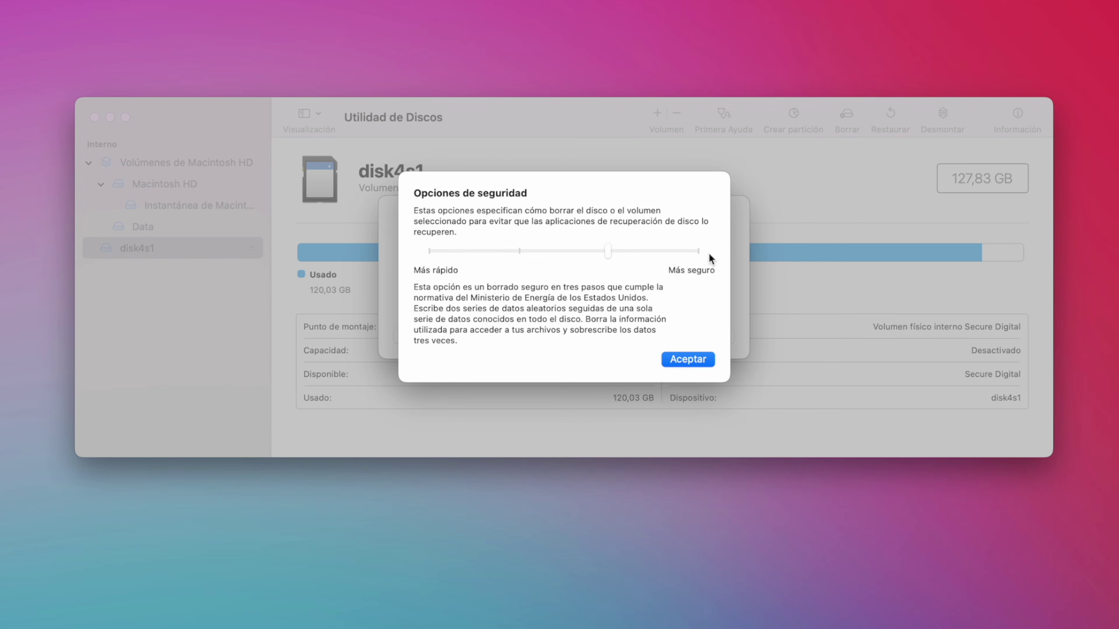
pyautogui.click(697, 264)
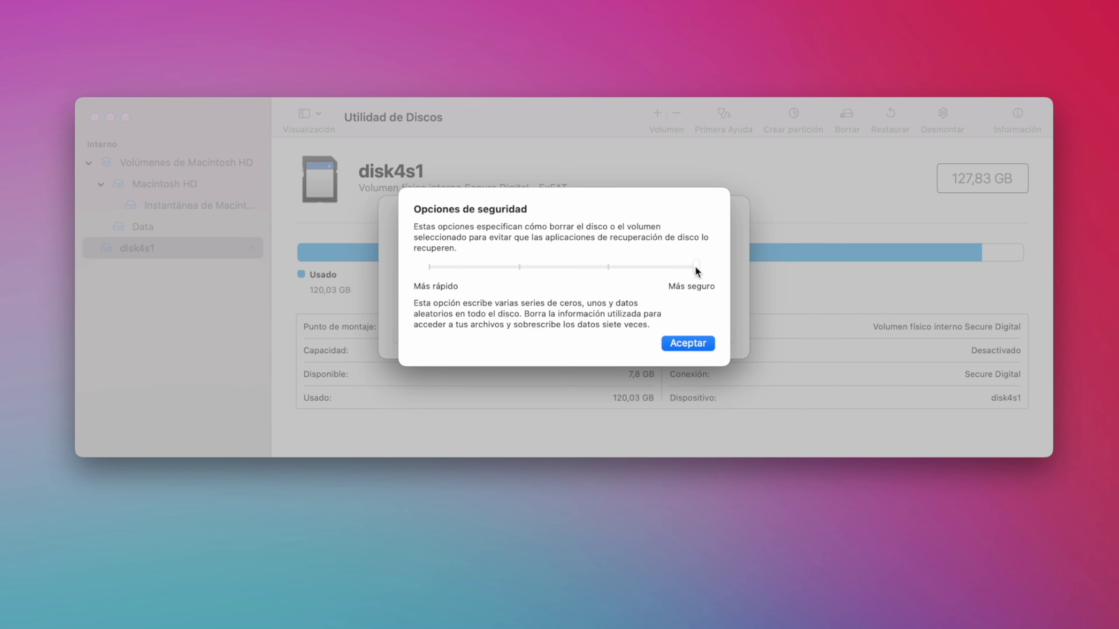
pyautogui.click(431, 269)
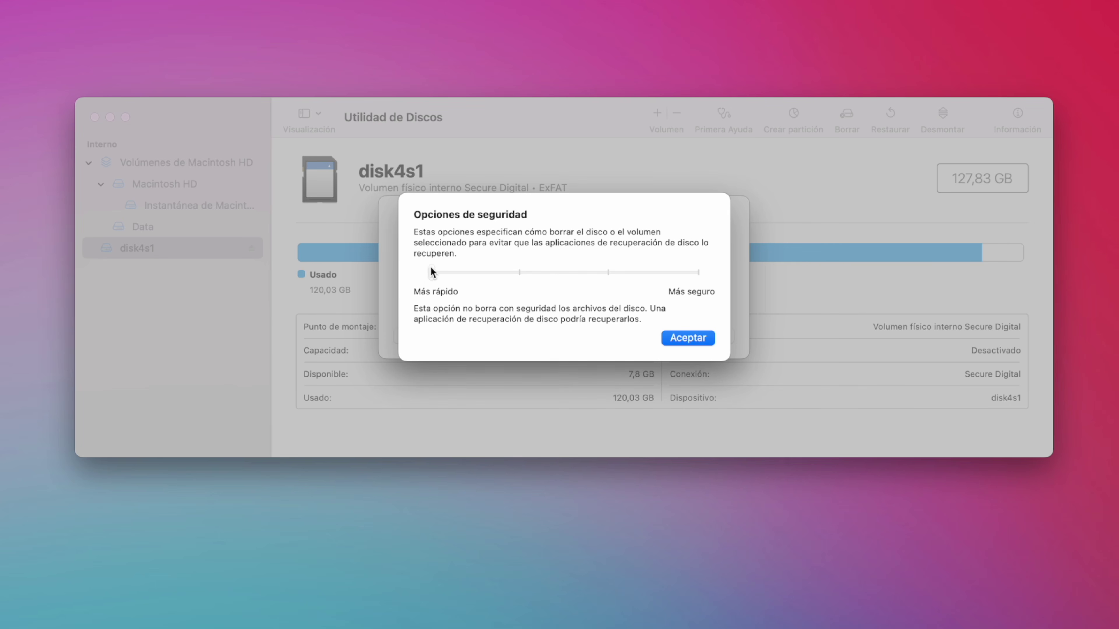
pyautogui.click(681, 336)
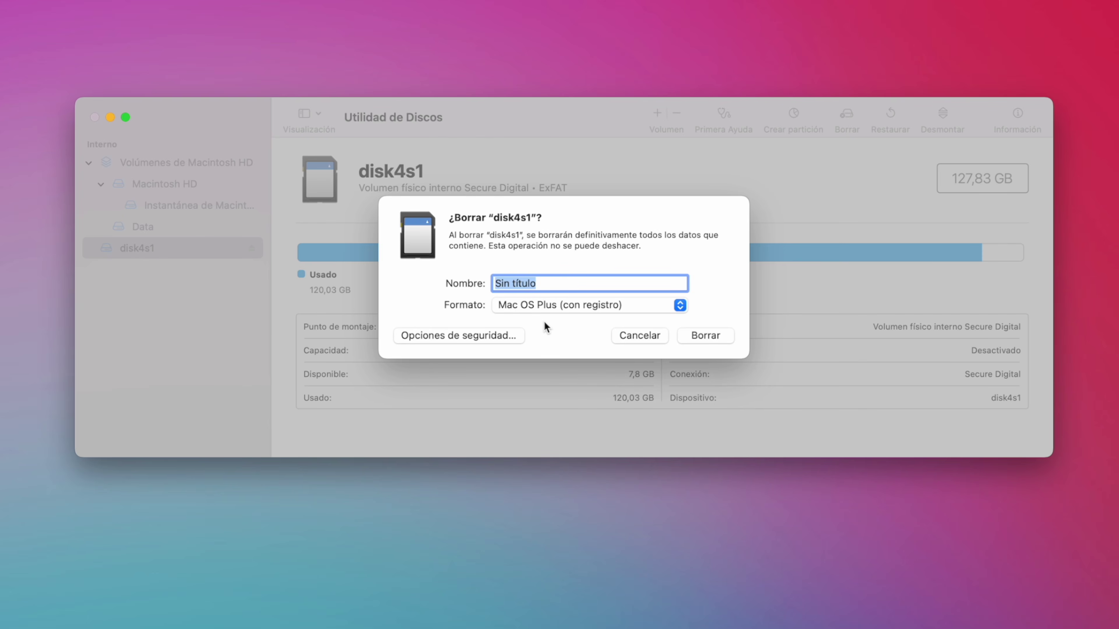
# Step: Try MS-DOS (FAT) as the format for erasing disk4s1
pyautogui.click(621, 306)
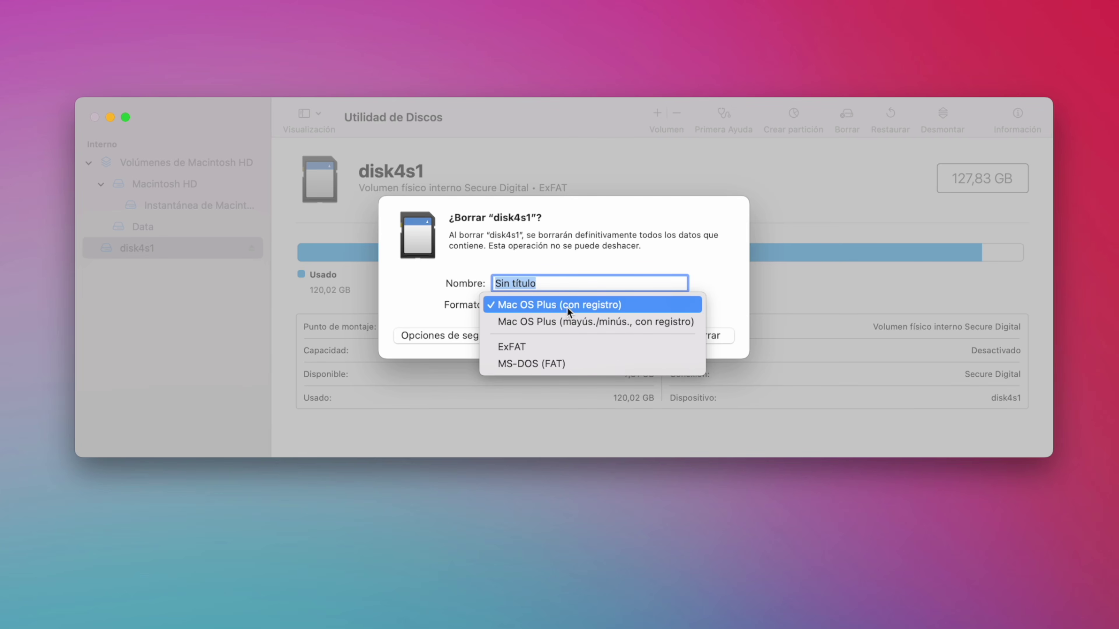
pyautogui.click(582, 371)
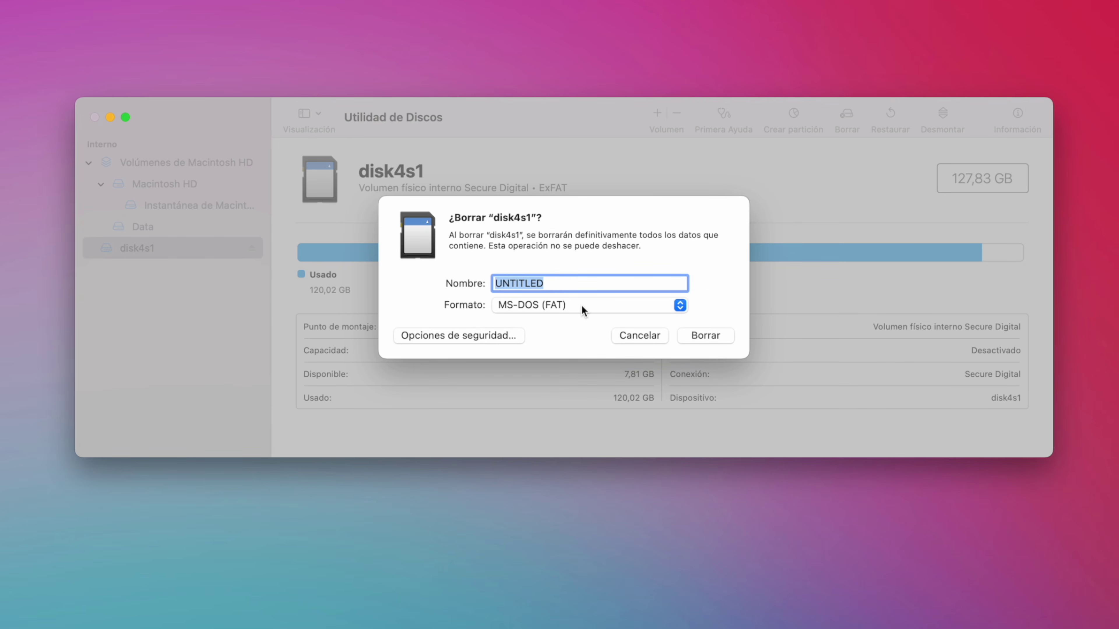
# Step: Set the format to ExFAT and erase disk4s1 with the suggested name, closing the report once the process finishes
pyautogui.click(581, 308)
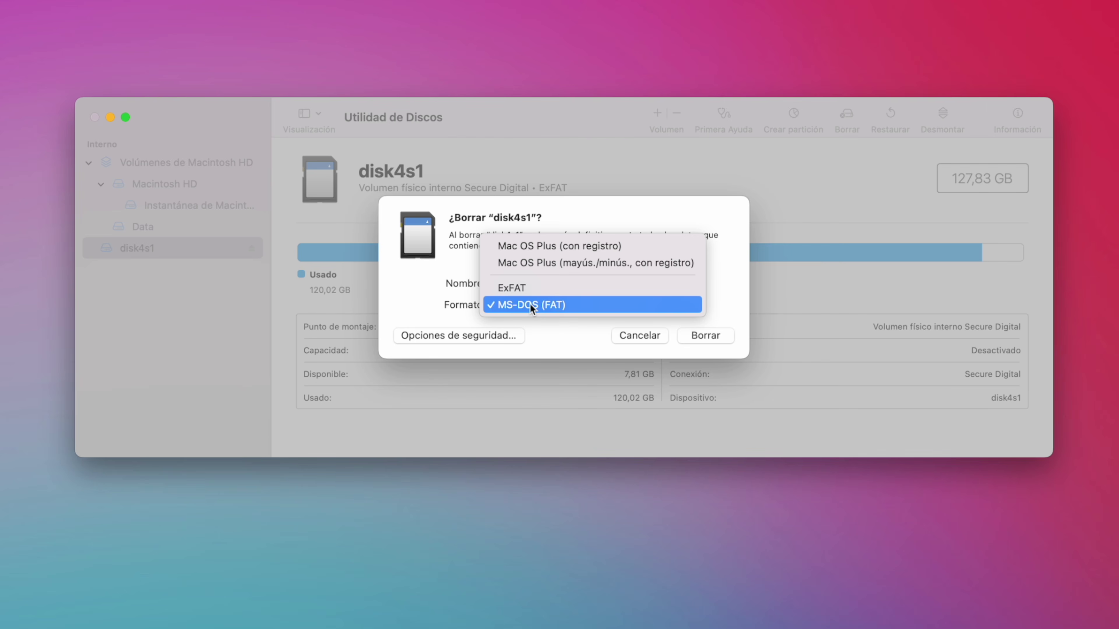
pyautogui.click(561, 287)
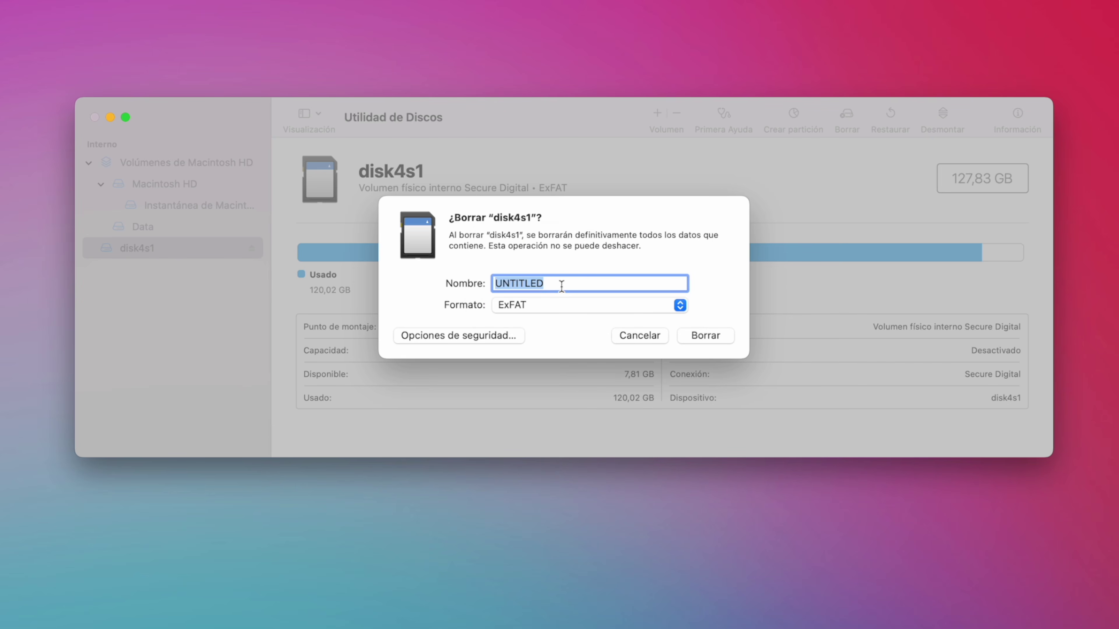
pyautogui.click(561, 307)
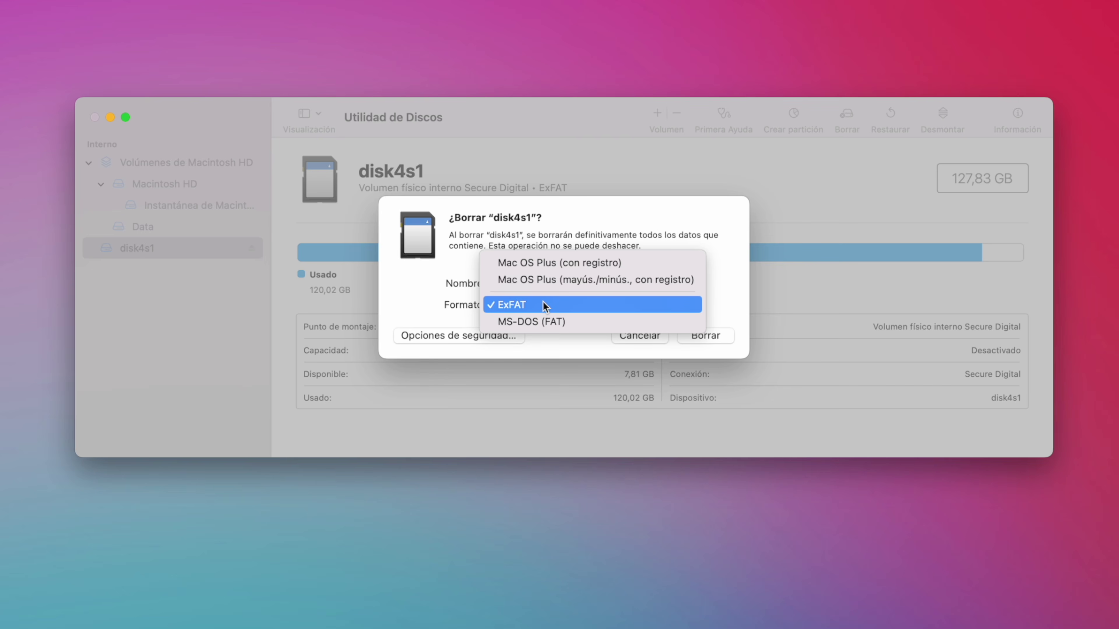
pyautogui.click(514, 307)
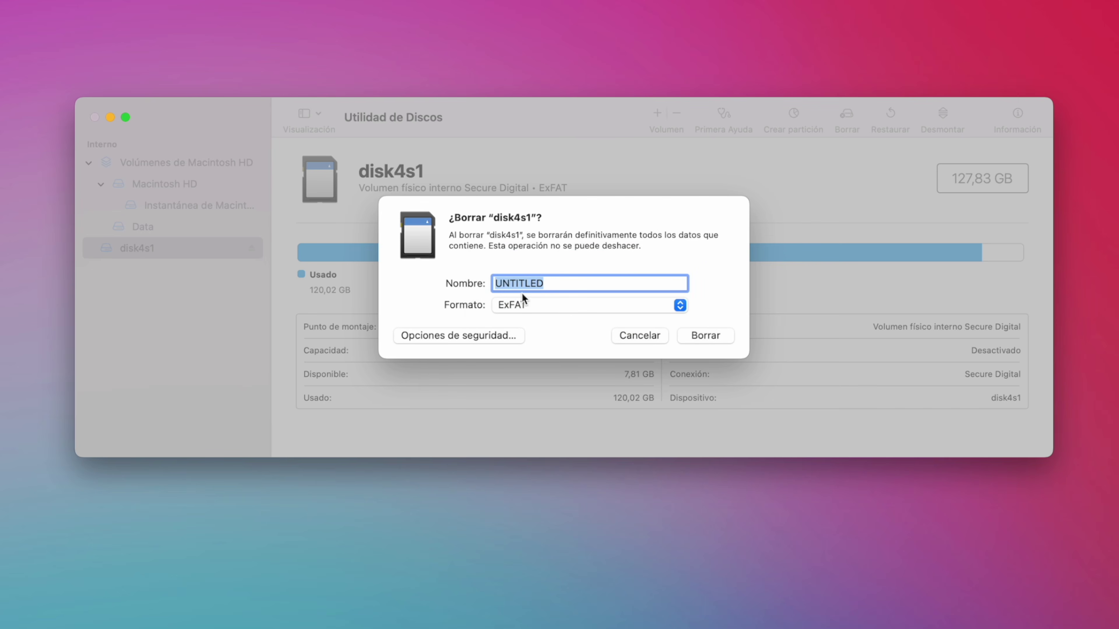
pyautogui.click(694, 334)
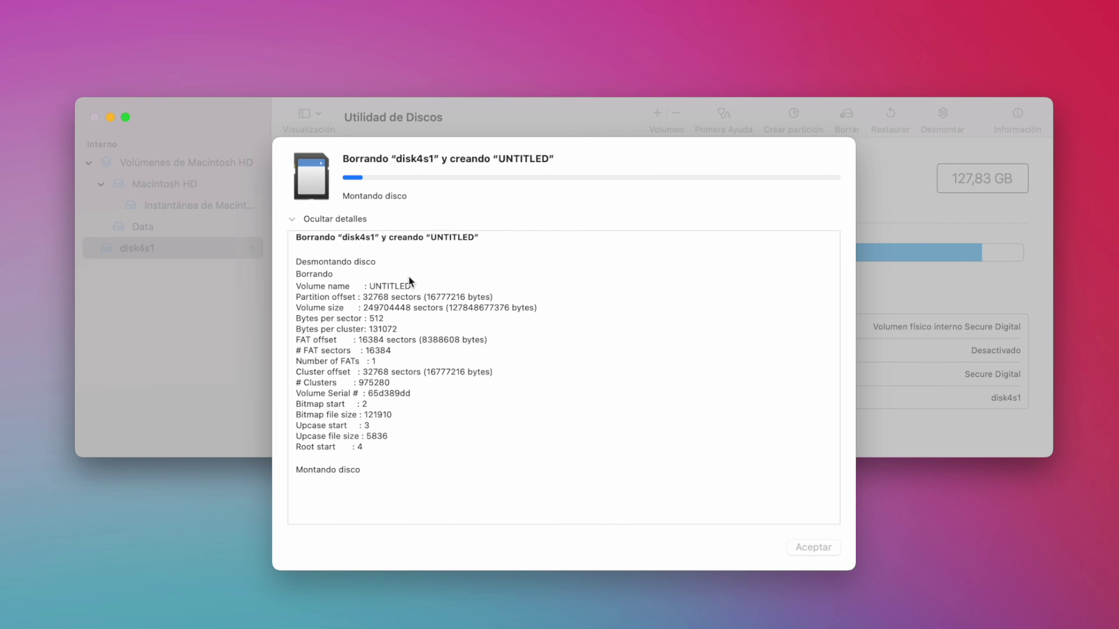
pyautogui.click(801, 551)
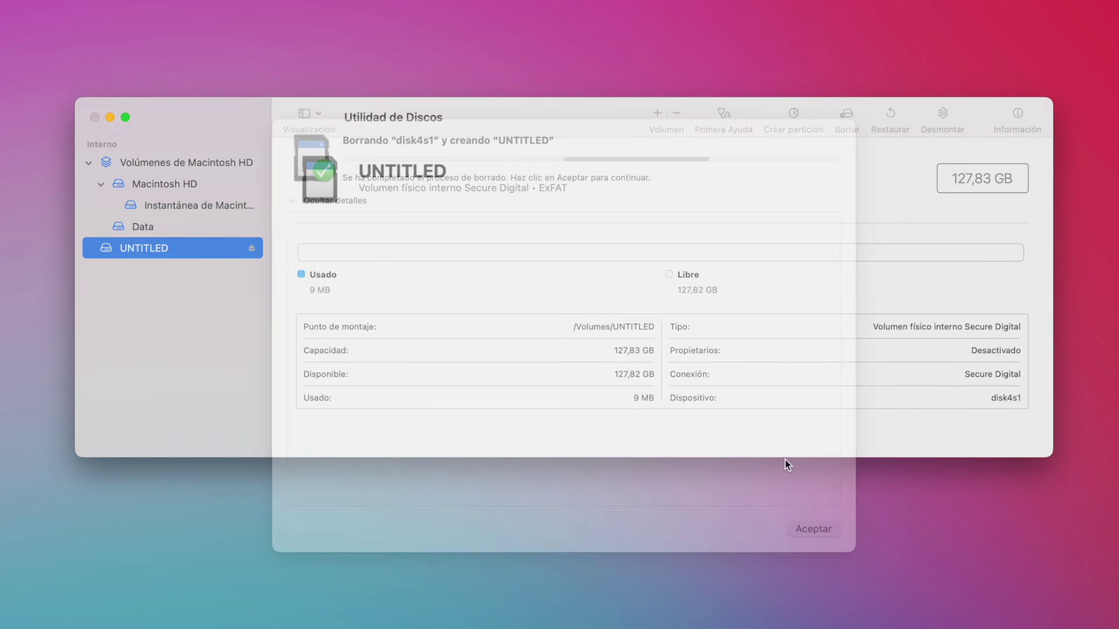